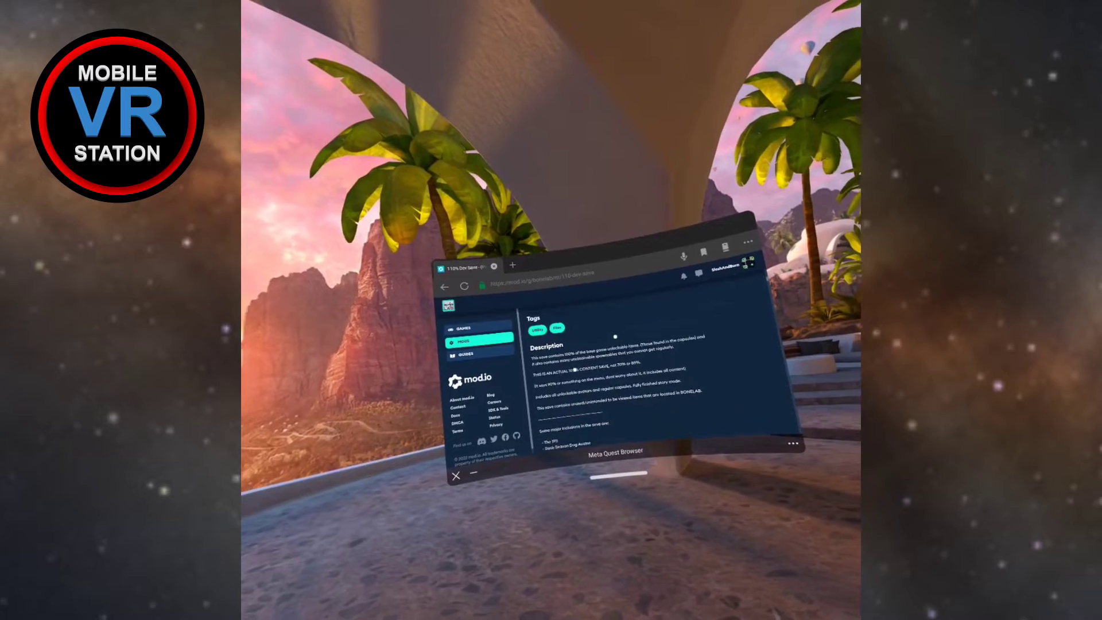
# - Download the 110% Dev Save zip from the mod.io page's Live files section
pyautogui.scroll(-3, 619, 332)
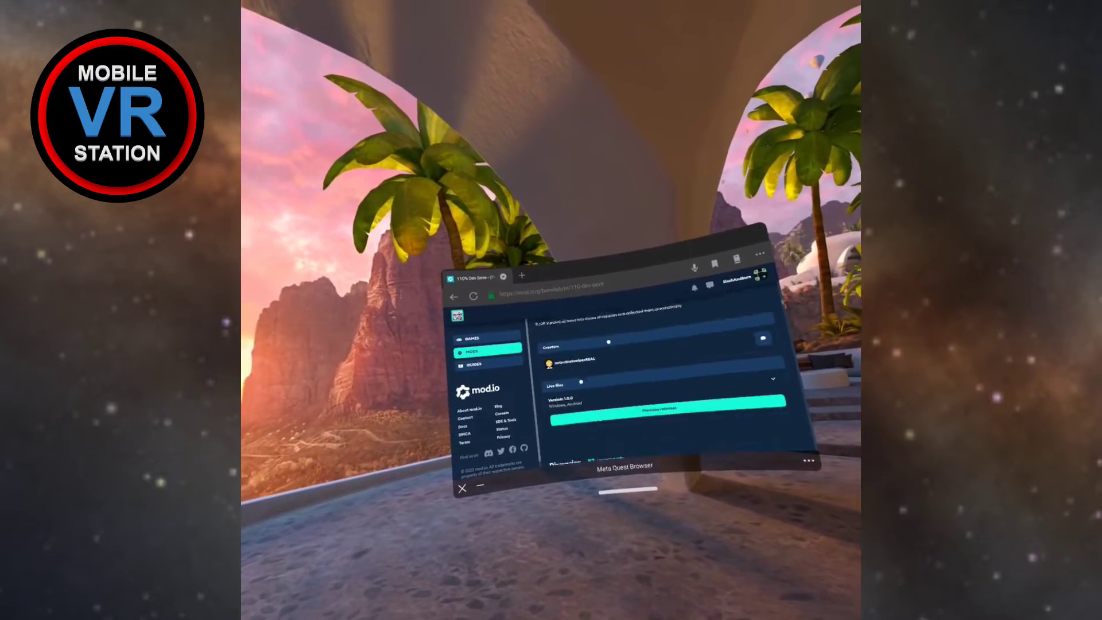
pyautogui.scroll(-2, 609, 342)
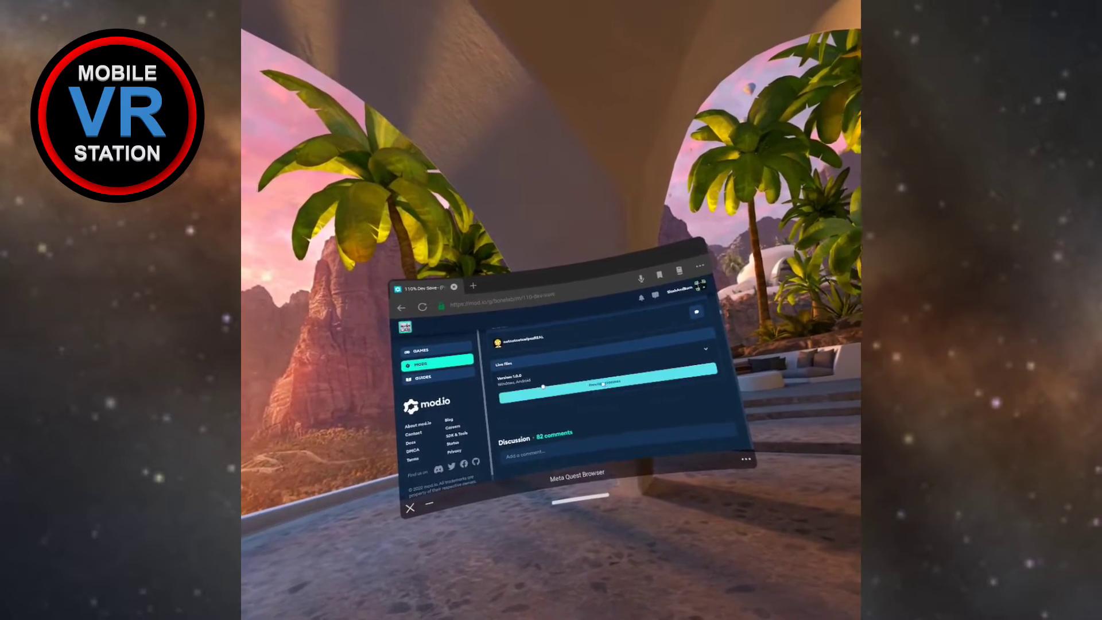
pyautogui.click(603, 383)
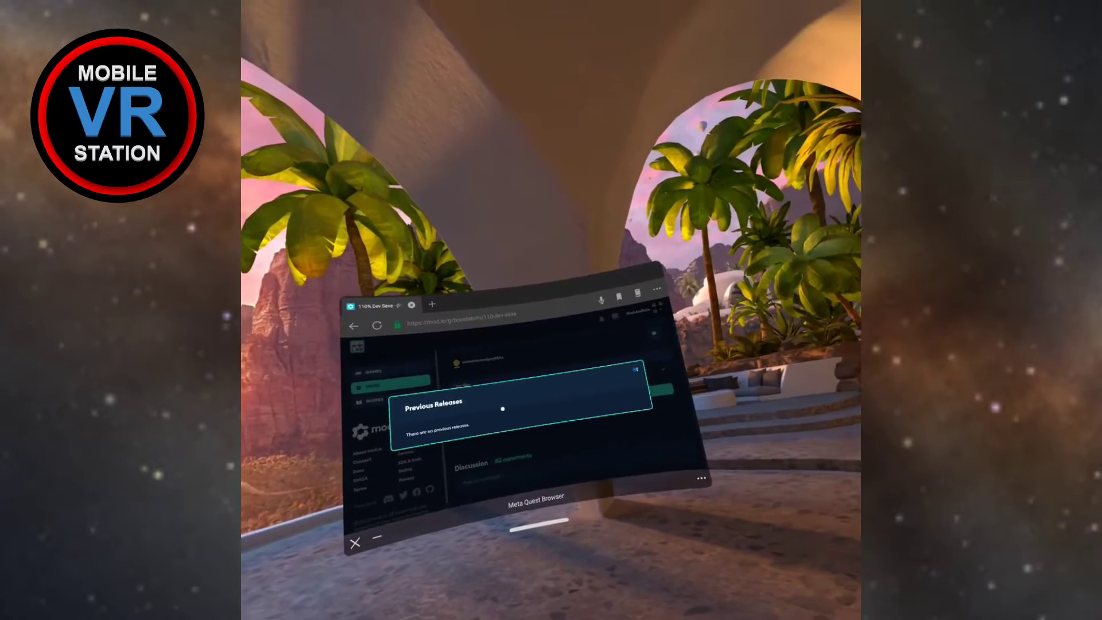
pyautogui.click(635, 369)
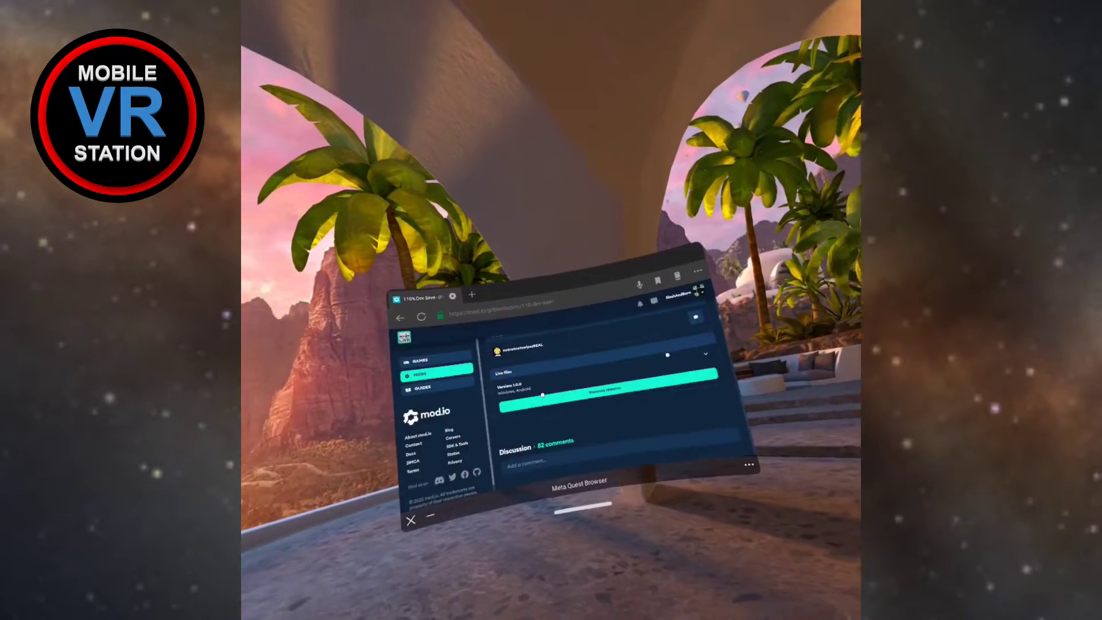
pyautogui.click(585, 391)
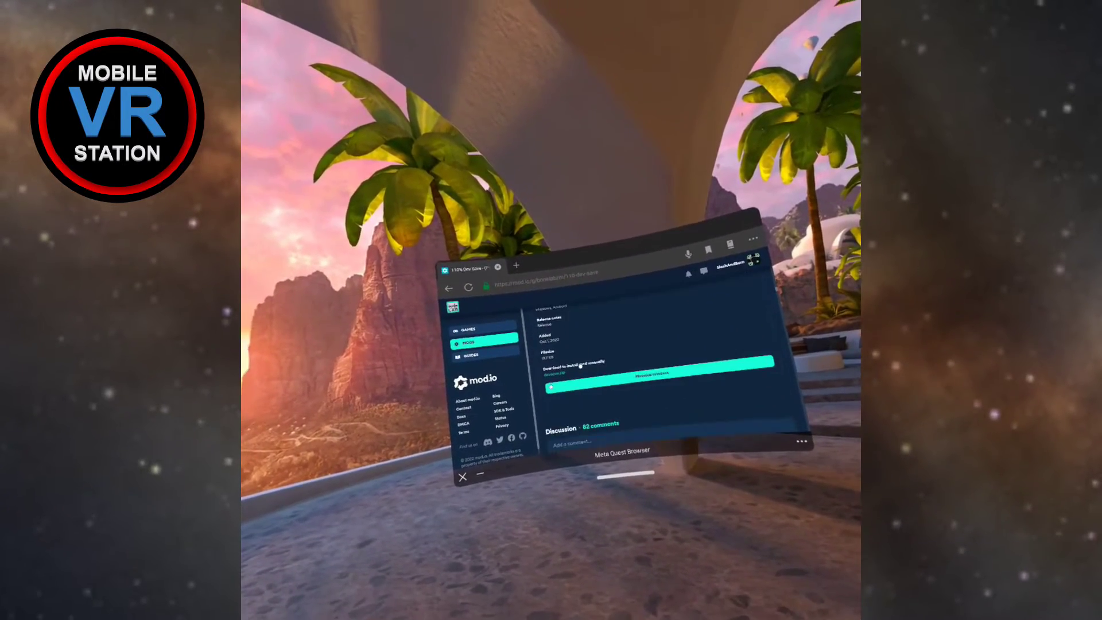
pyautogui.click(555, 376)
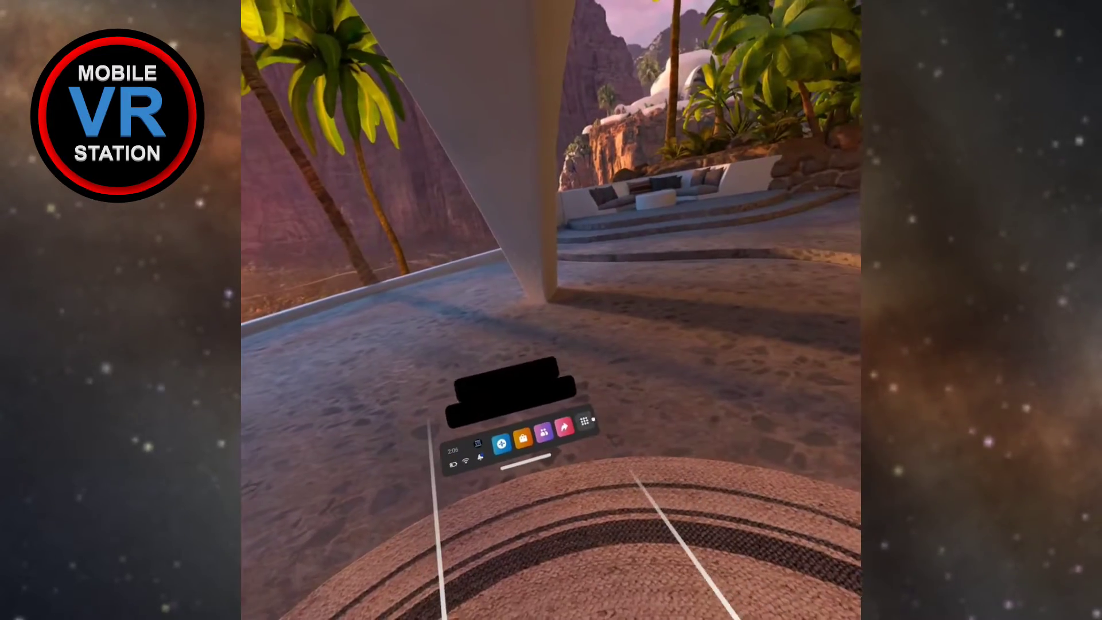
# - Open the App Library to launch SKYBOX VR Player
pyautogui.click(584, 422)
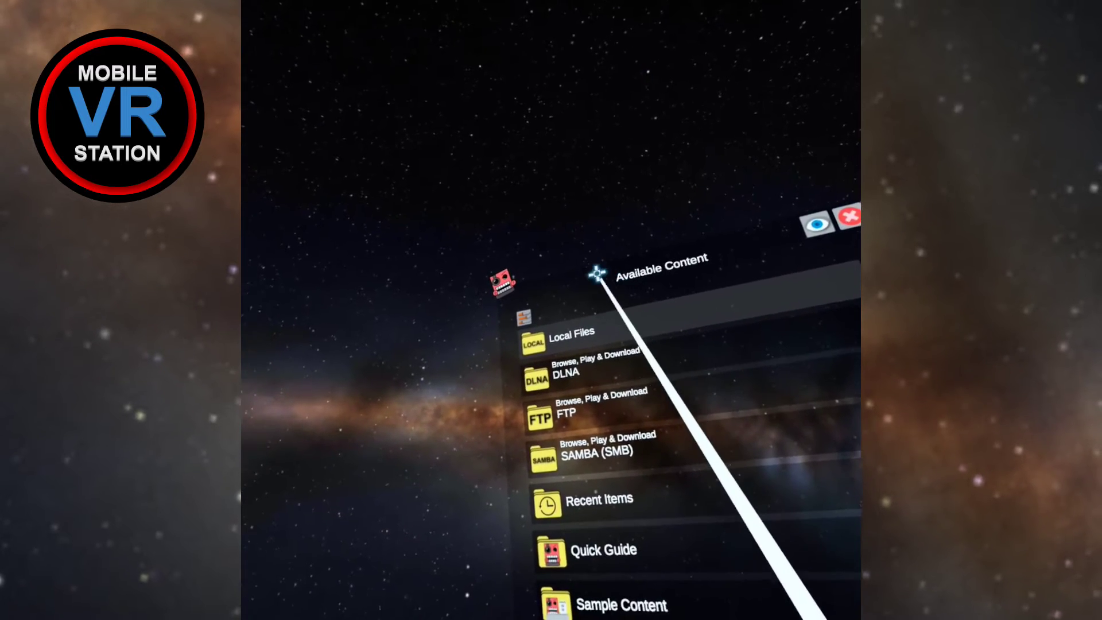
# - Browse Local Files to Android/data/BONELAB/files/Saves and relocate slot_0.save.json into Download
pyautogui.click(554, 336)
pyautogui.click(546, 391)
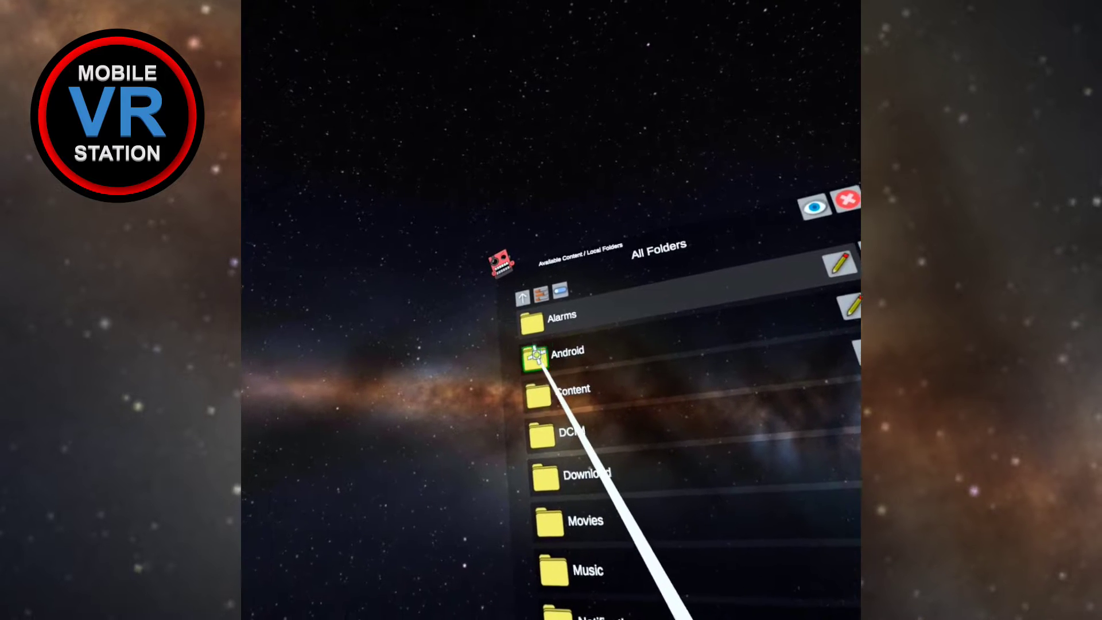
pyautogui.click(536, 356)
pyautogui.click(560, 320)
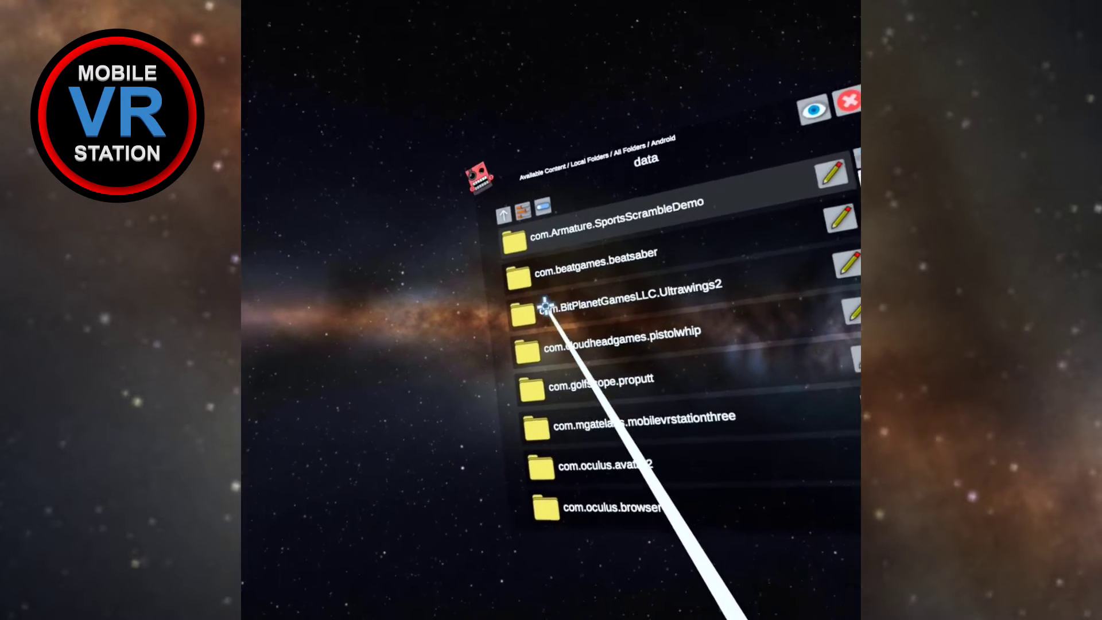
pyautogui.scroll(-5, 586, 365)
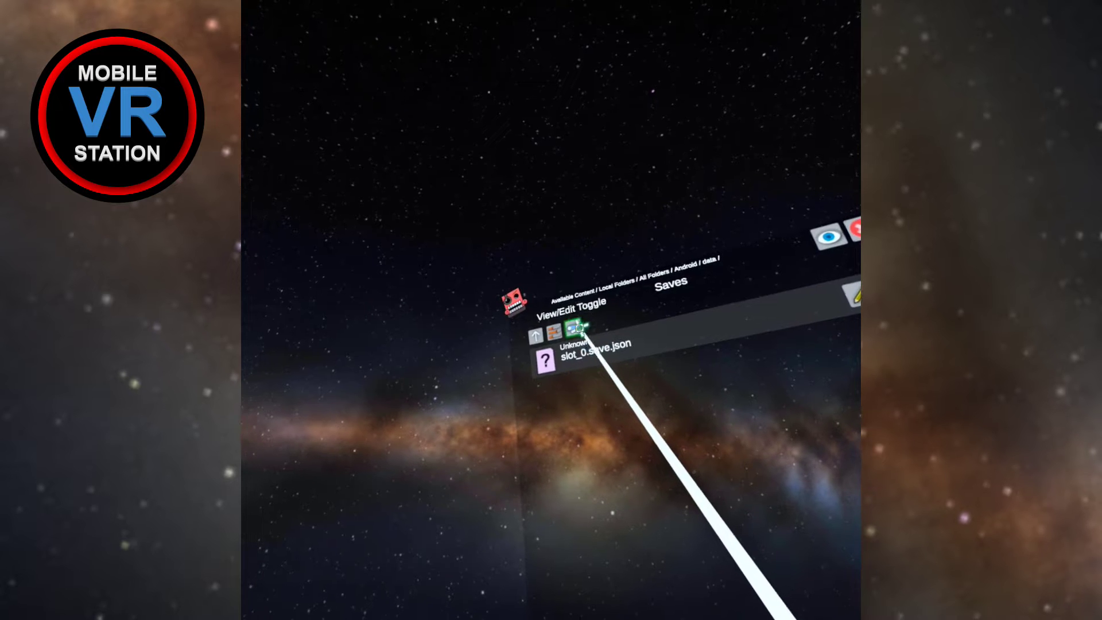
pyautogui.click(553, 352)
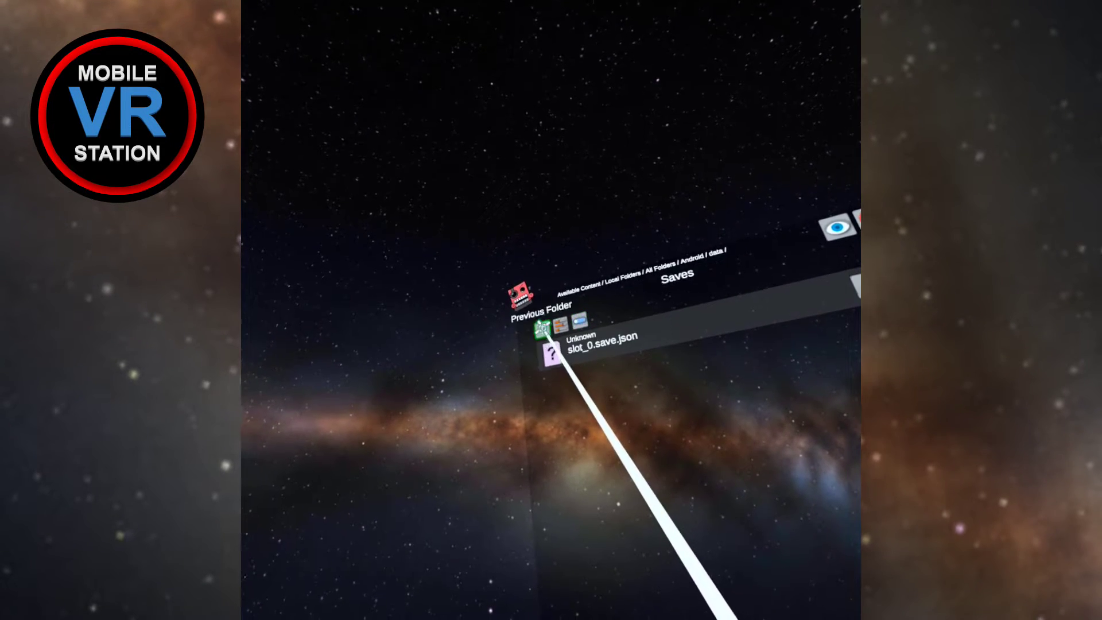
pyautogui.click(527, 333)
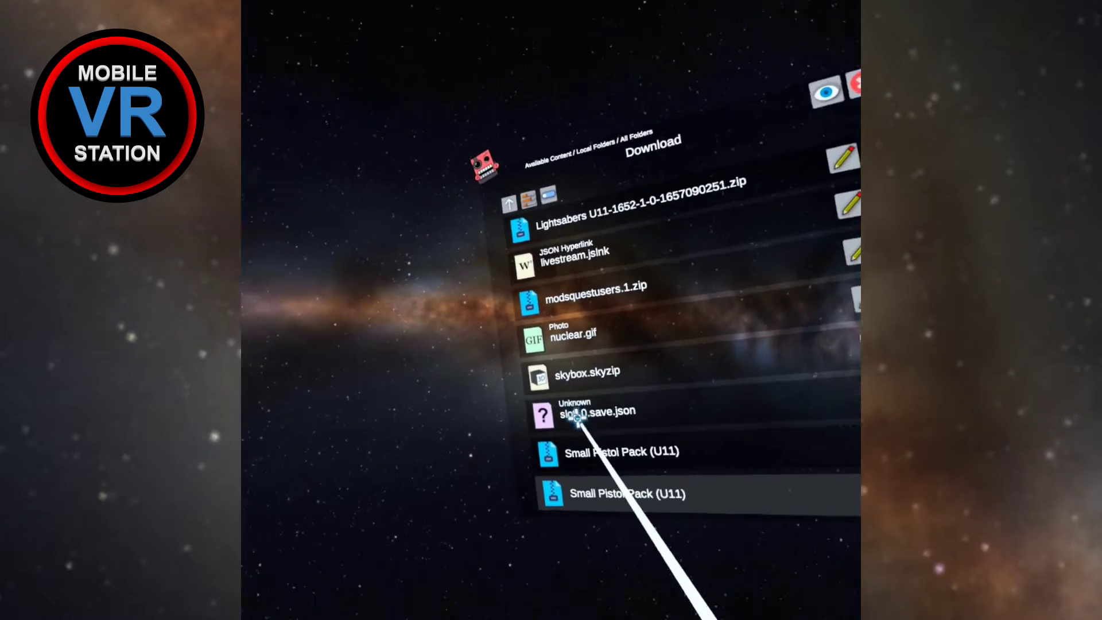
# - Check devsave.zip in the Download folder and cut it for moving
pyautogui.scroll(2, 578, 354)
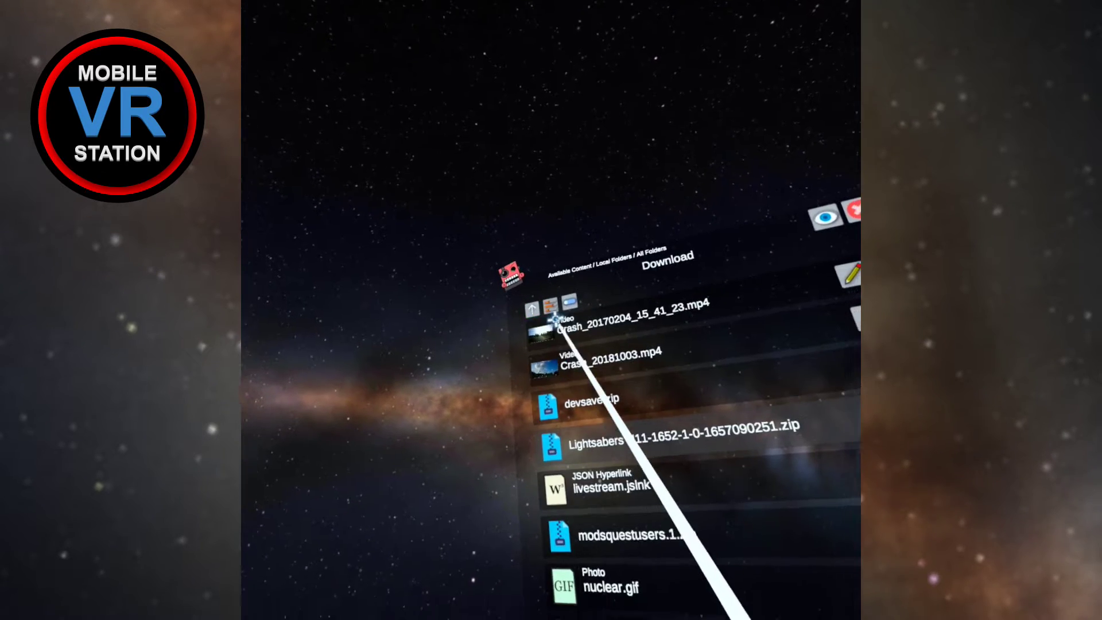
pyautogui.click(563, 316)
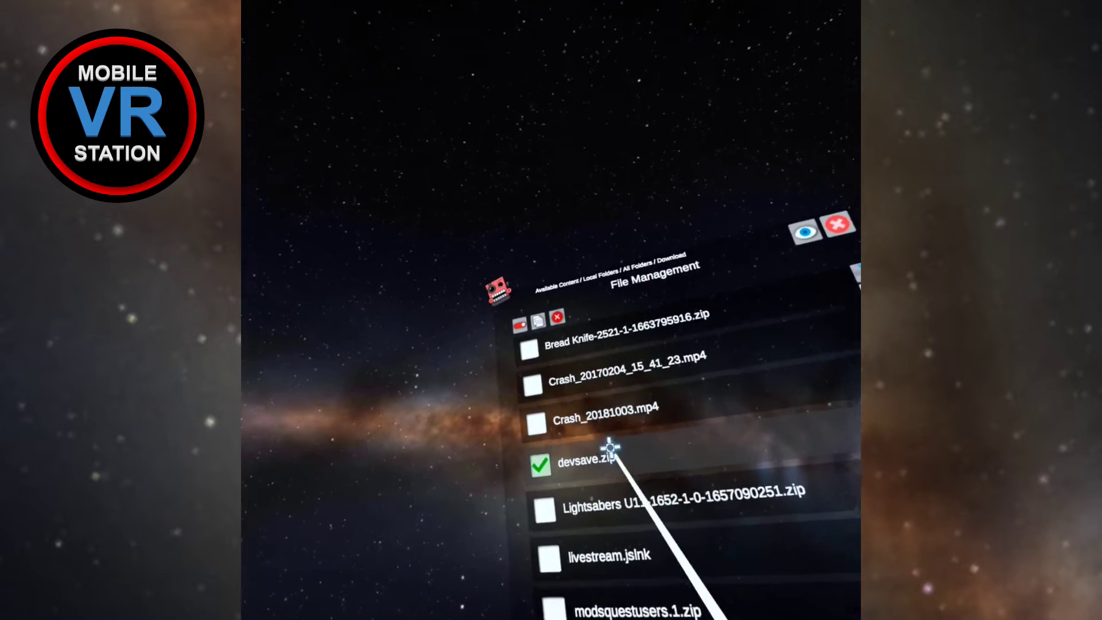
pyautogui.click(535, 344)
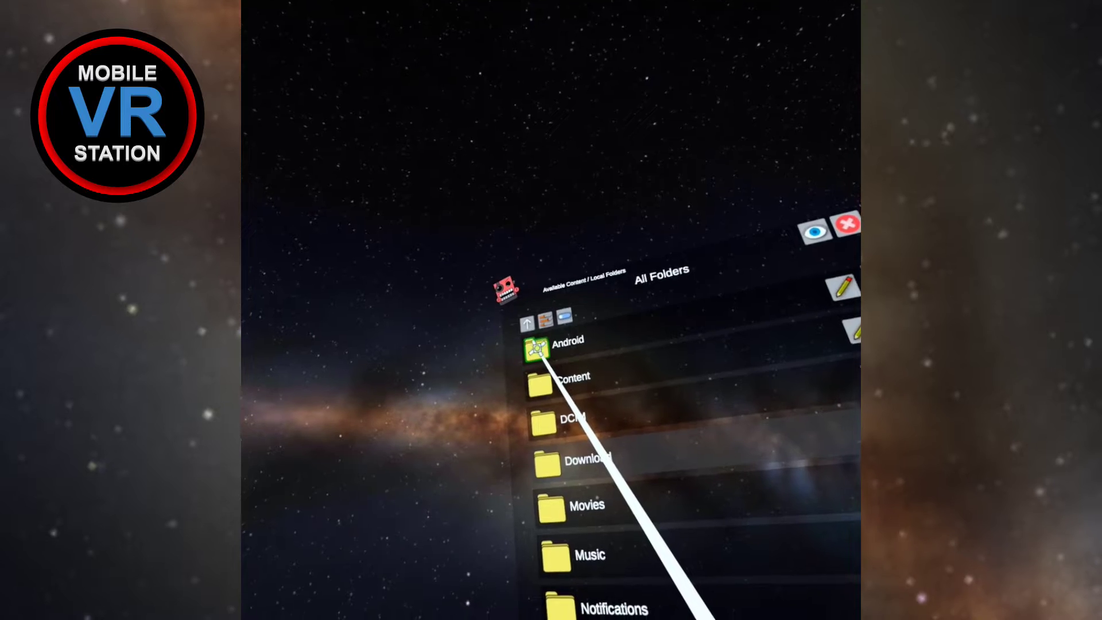
# - Paste devsave.zip into Android/data/BONELAB/files/Saves
pyautogui.click(537, 348)
pyautogui.scroll(-5, 549, 347)
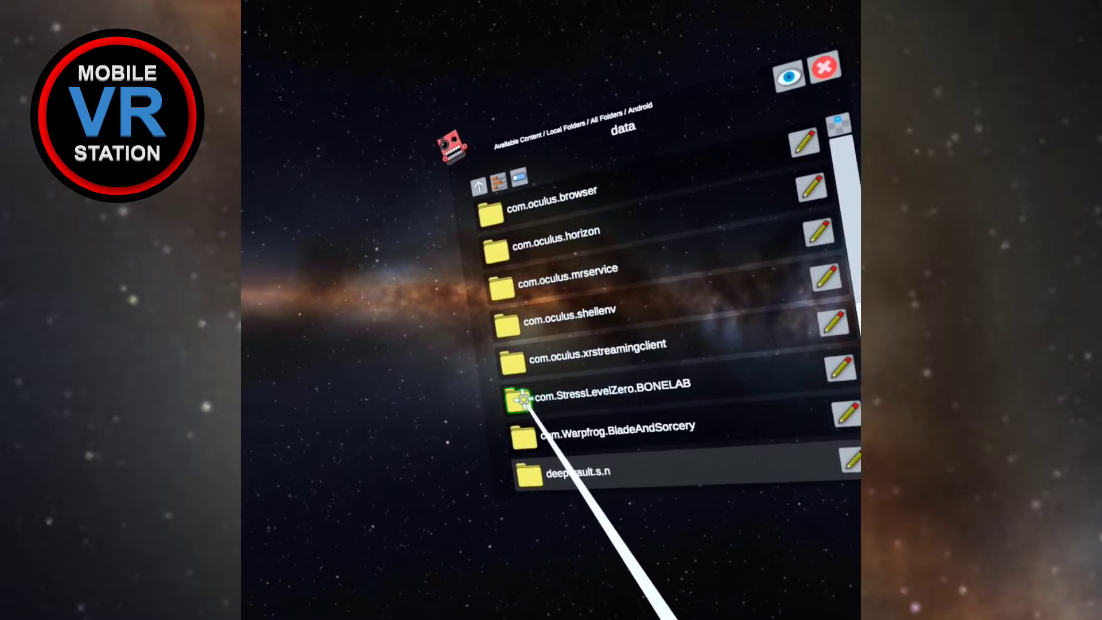
pyautogui.click(581, 389)
pyautogui.click(537, 372)
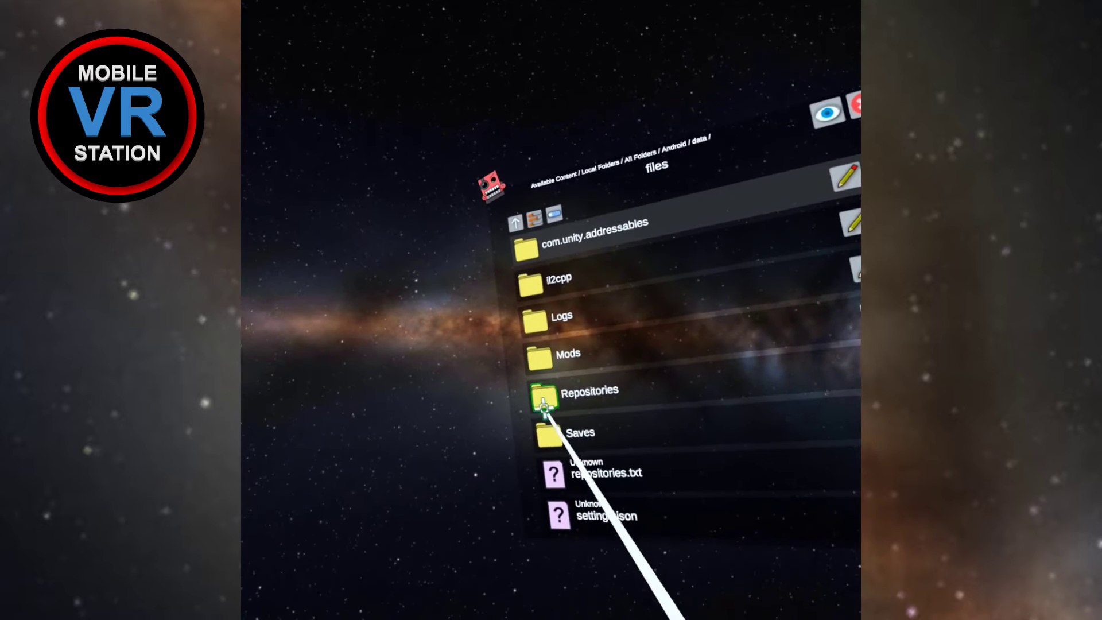
pyautogui.click(562, 290)
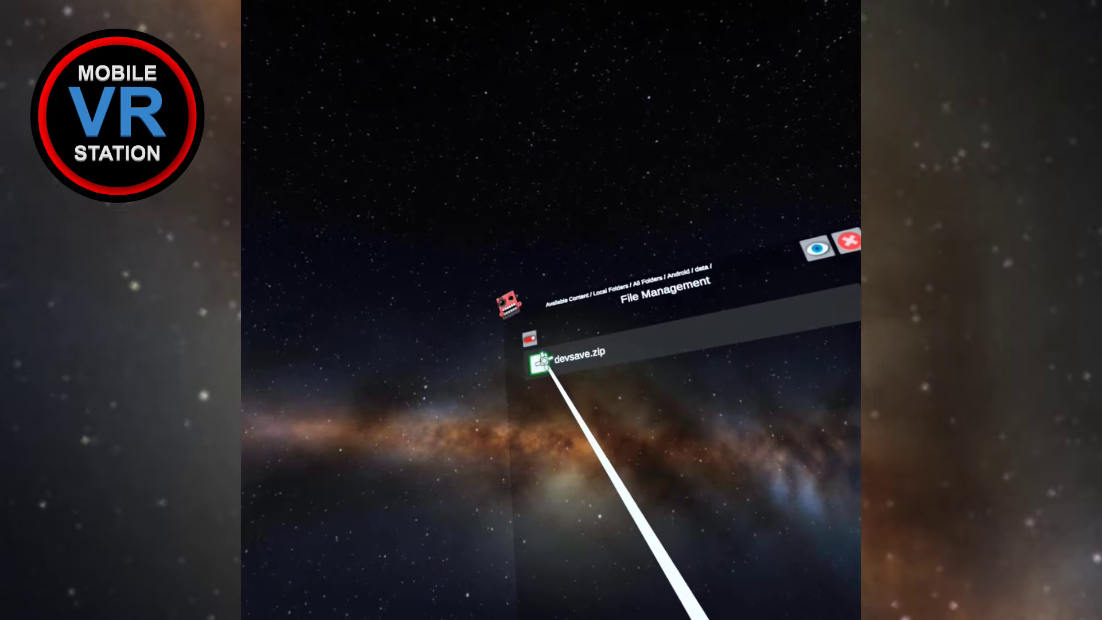
# - Extract devsave.zip in the Saves folder
pyautogui.click(540, 361)
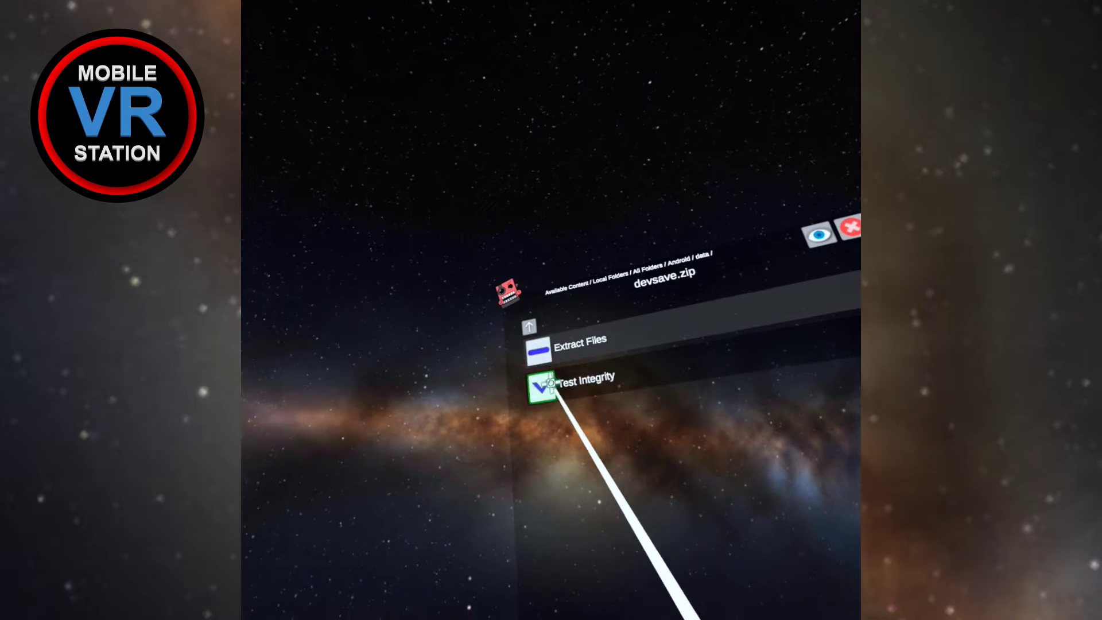
pyautogui.click(546, 353)
pyautogui.click(538, 385)
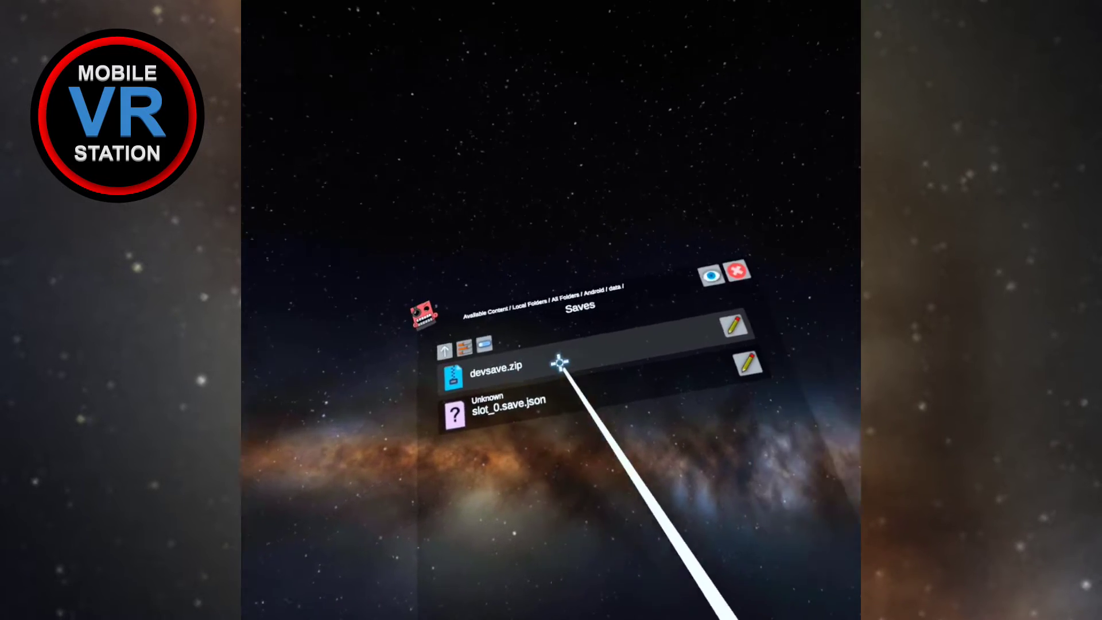
# - Delete devsave.zip, leaving only slot_0.save.json
pyautogui.click(616, 343)
pyautogui.click(556, 392)
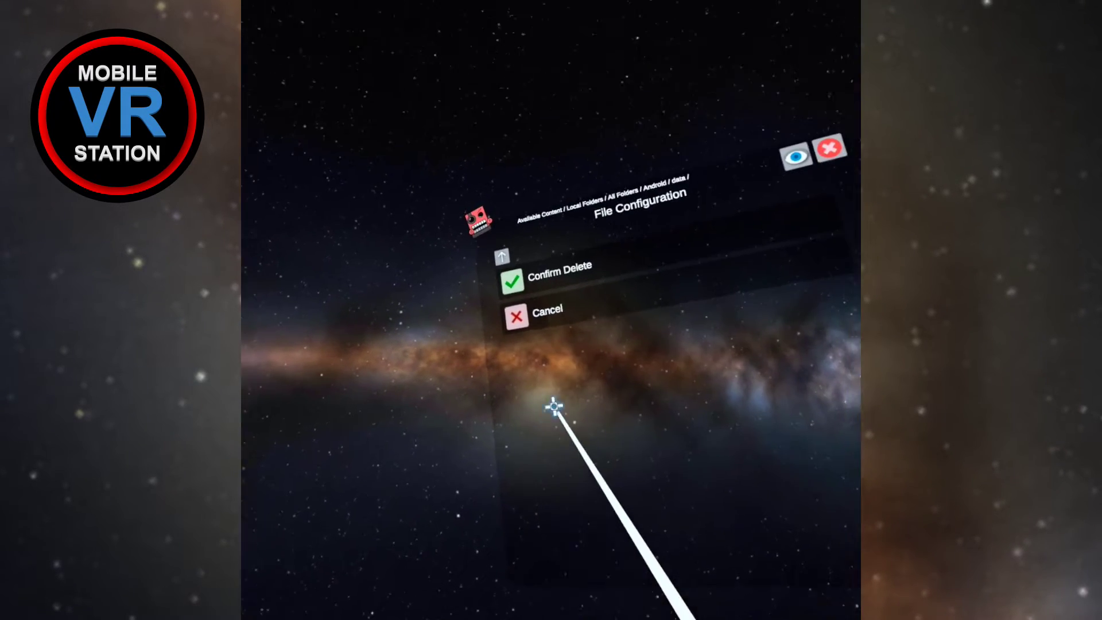
pyautogui.click(527, 342)
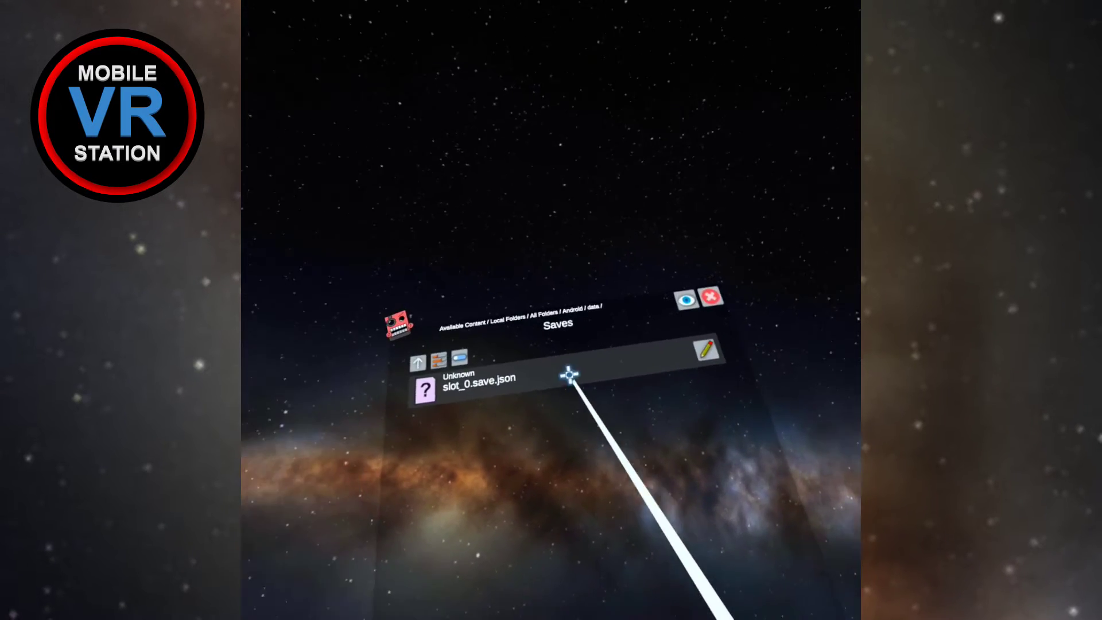
# - Keep the Default profile's File Access option Show Unknown Files on Show, then close User Profiles
pyautogui.click(609, 319)
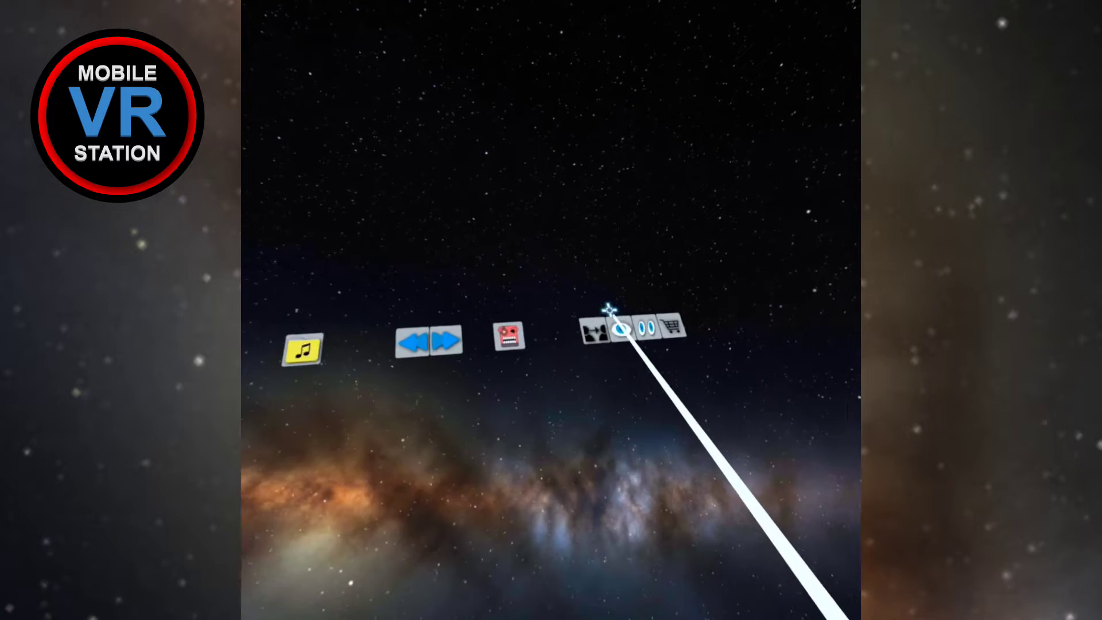
pyautogui.click(590, 327)
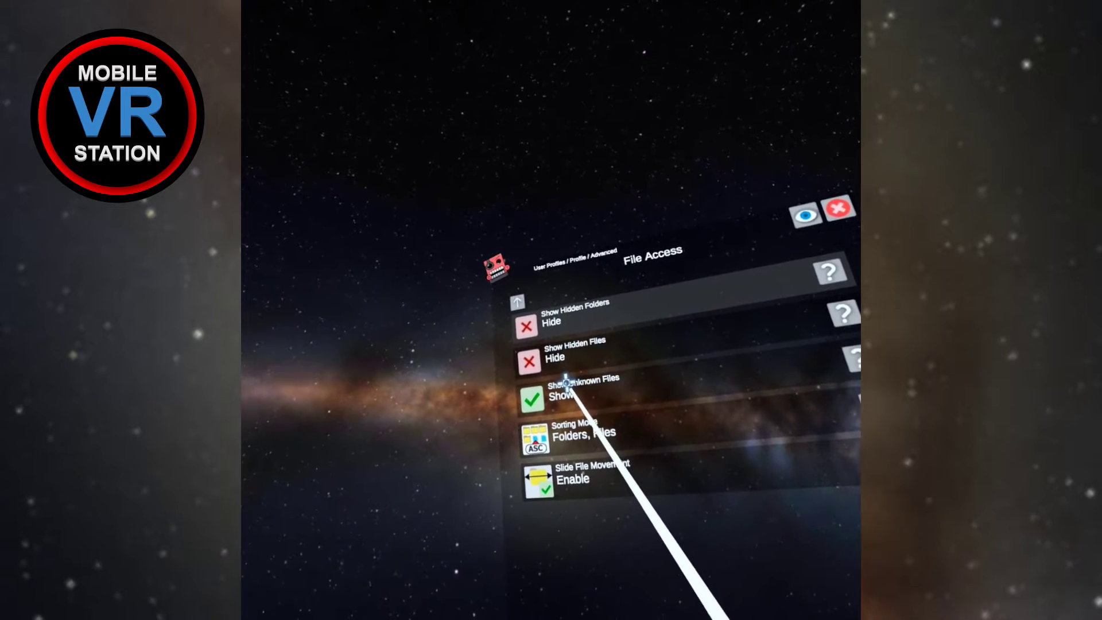
pyautogui.click(599, 379)
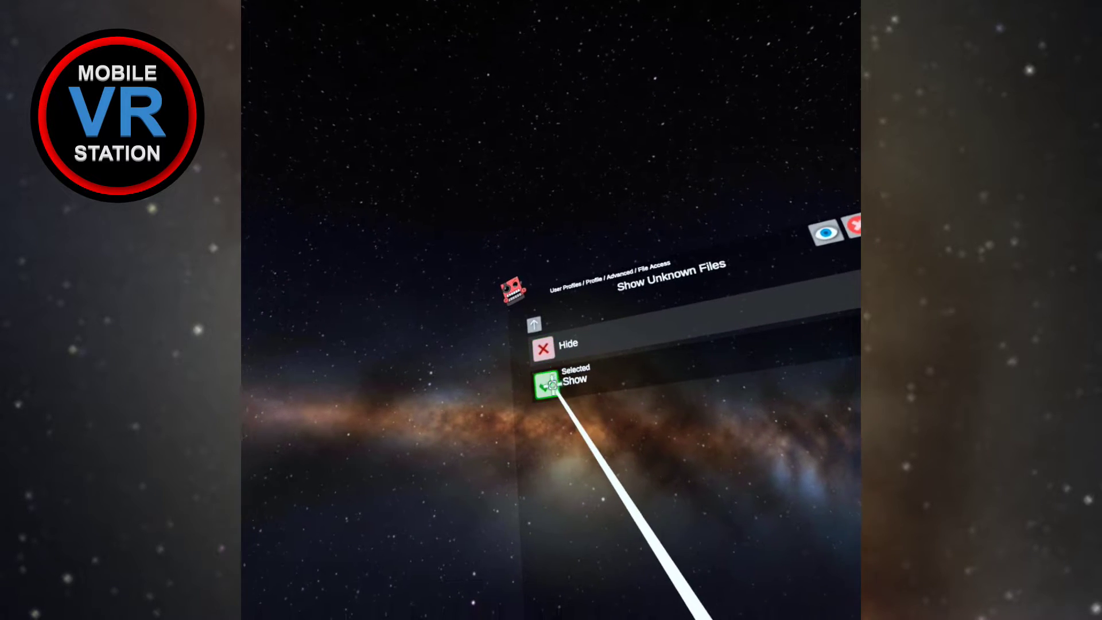
pyautogui.click(531, 284)
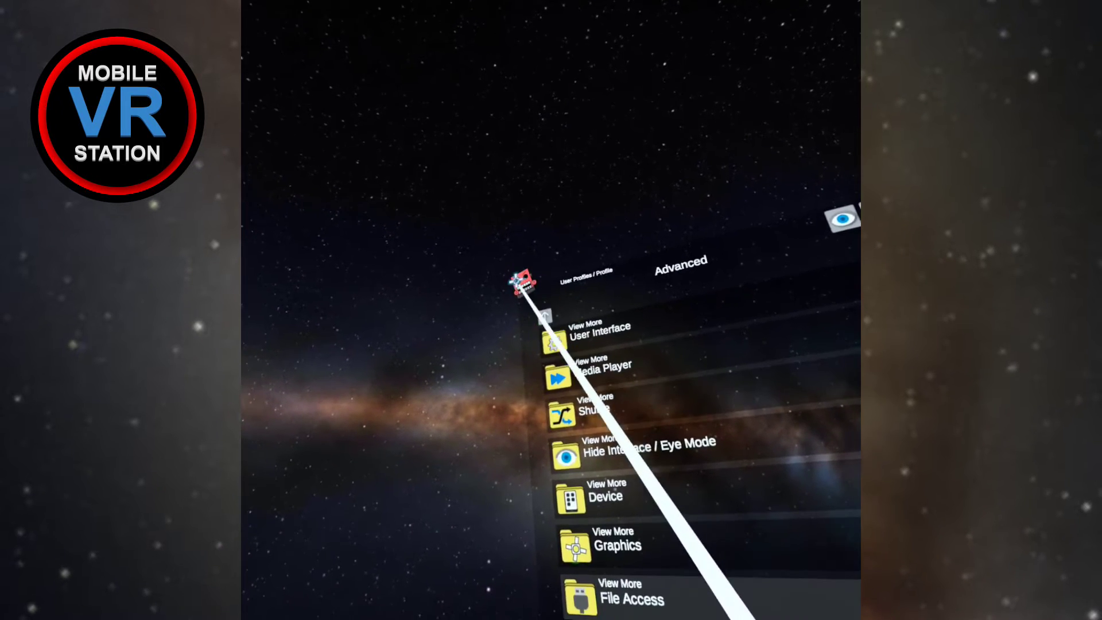
pyautogui.click(529, 313)
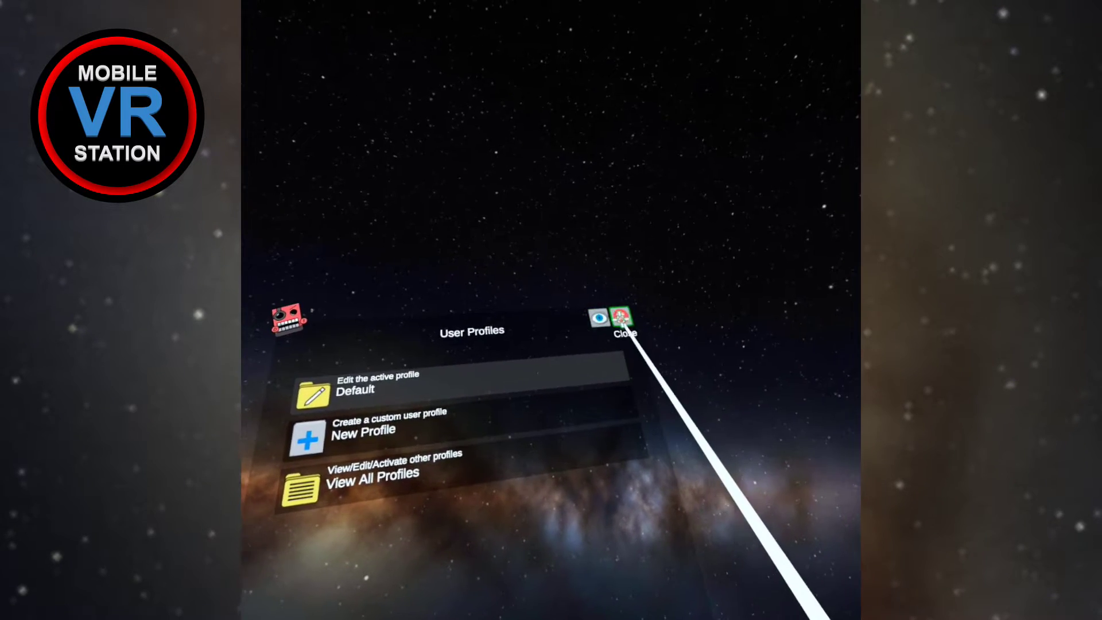
pyautogui.click(615, 315)
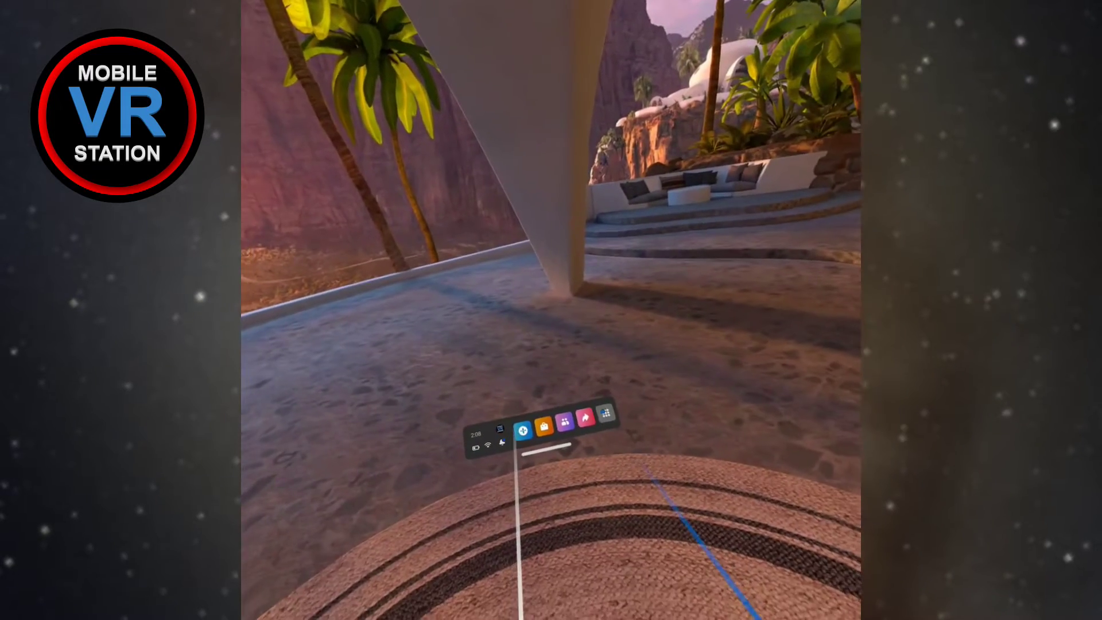
# - Start BONELAB from the Meta Quest App Library
pyautogui.click(606, 413)
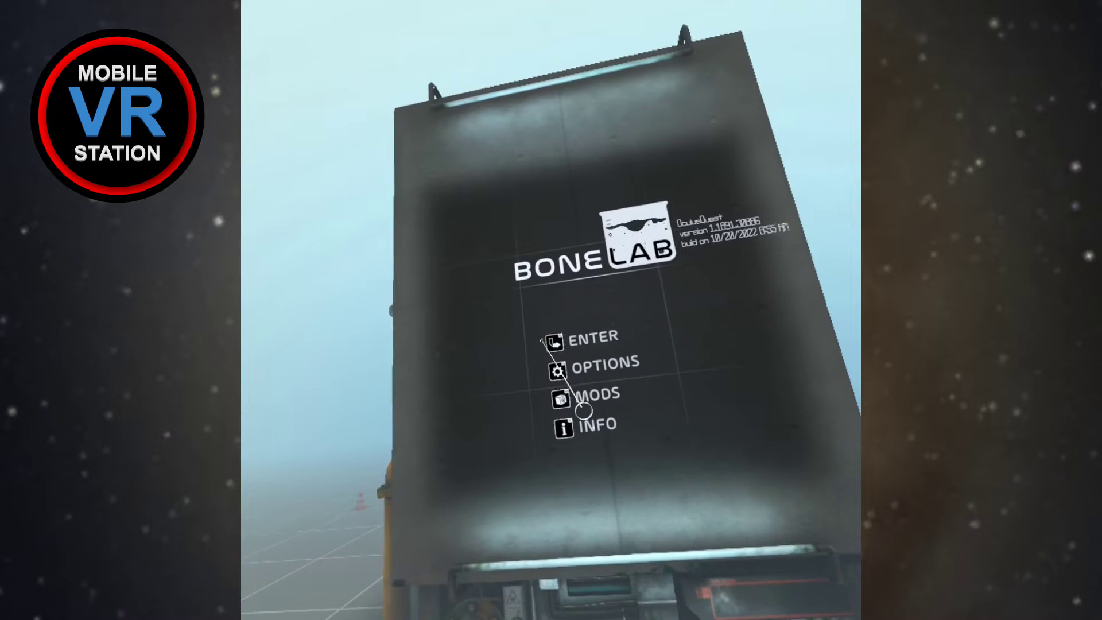
# - Open BONELAB's Enter menu and load the Hub level
pyautogui.click(545, 341)
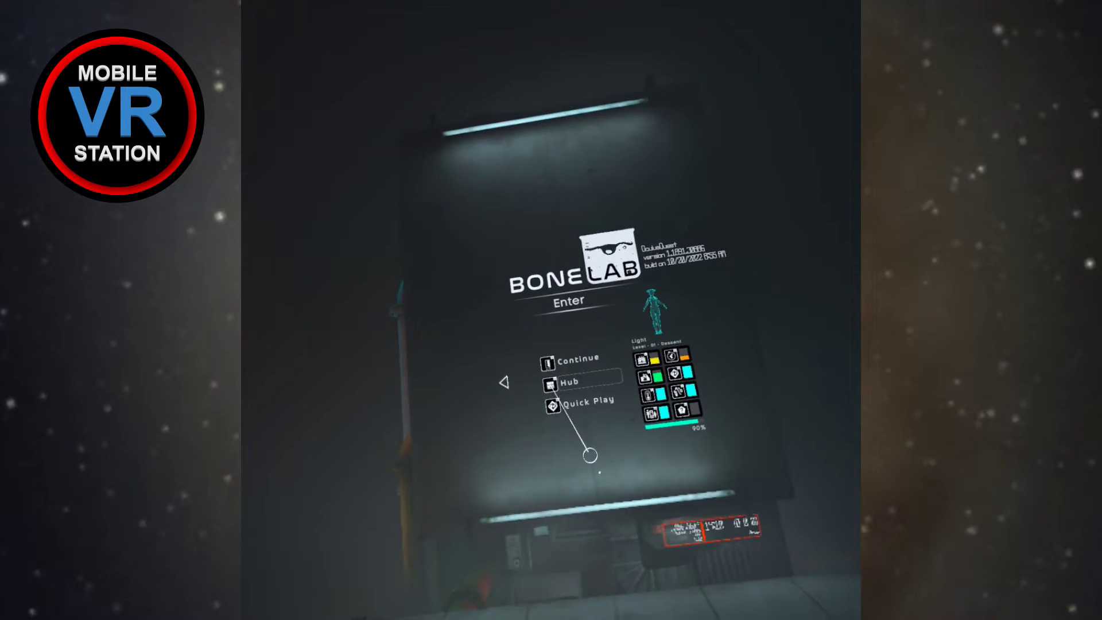
pyautogui.click(534, 381)
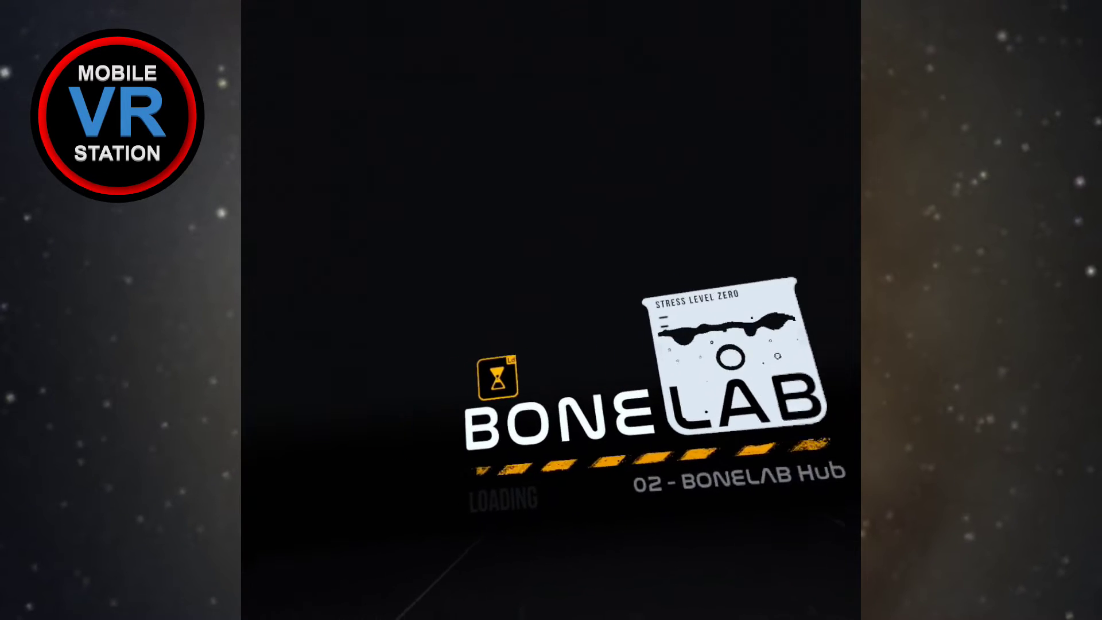